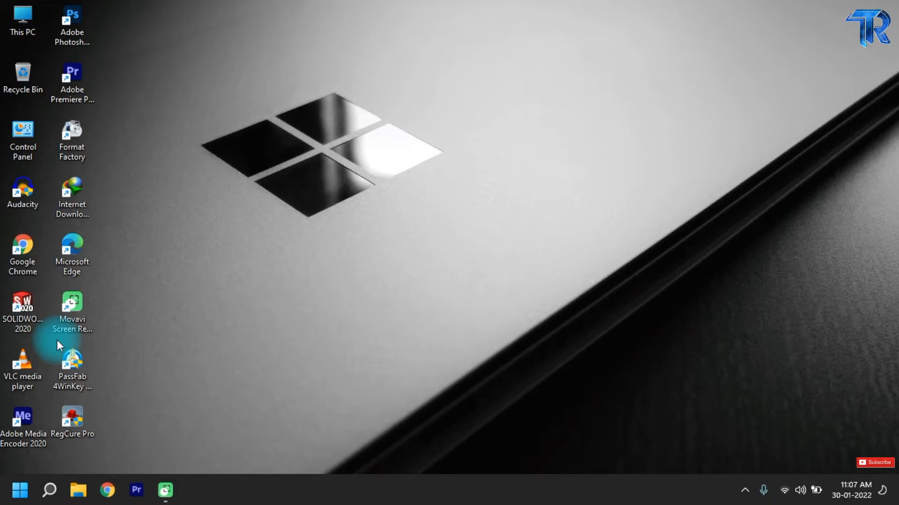
# - Check the current memory usage in Task Manager, close it and refresh the desktop
pyautogui.hotkey('ctrl', 'shift', 'Escape')
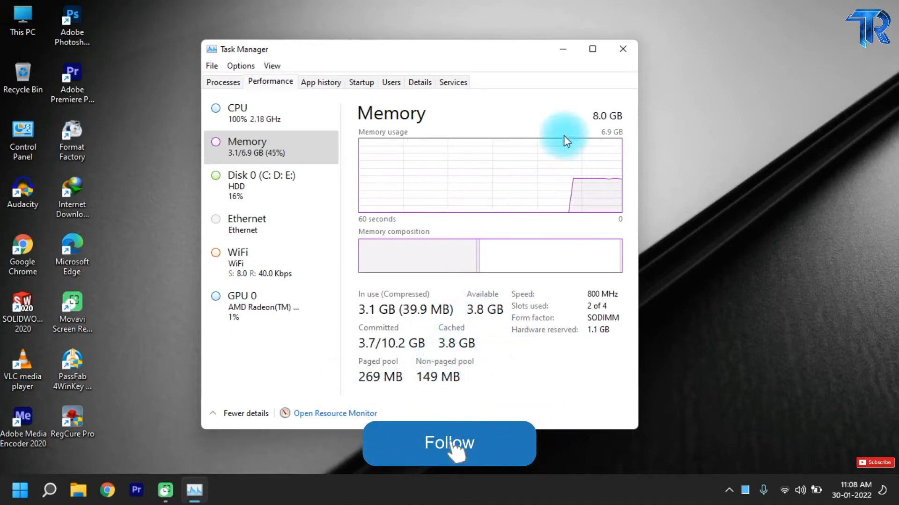
pyautogui.click(622, 49)
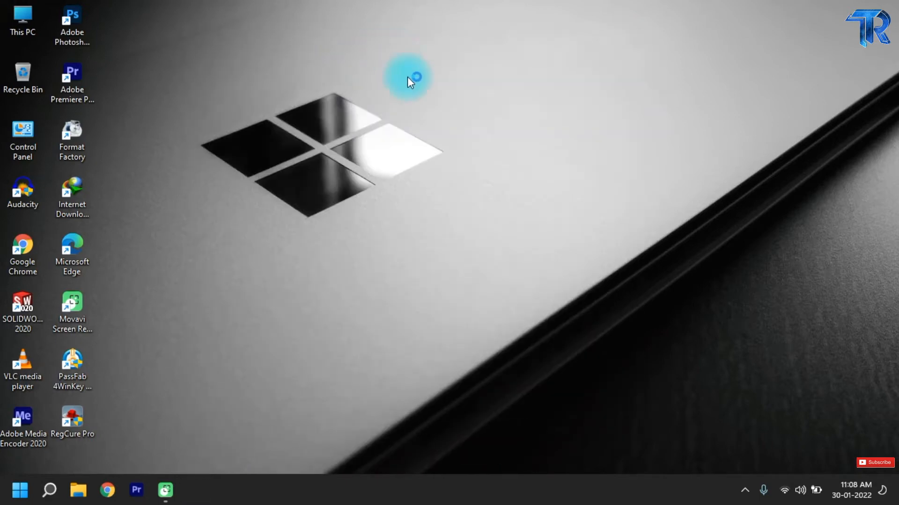
pyautogui.rightClick(433, 130)
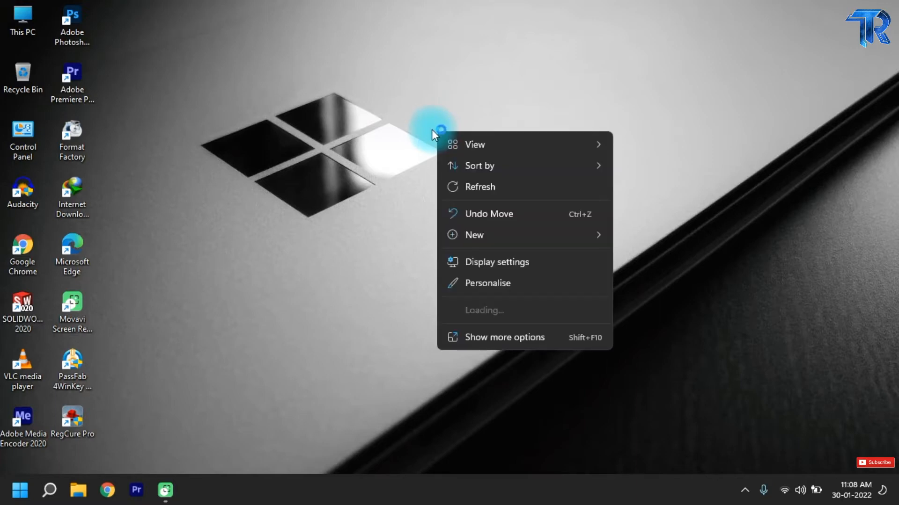
pyautogui.click(486, 195)
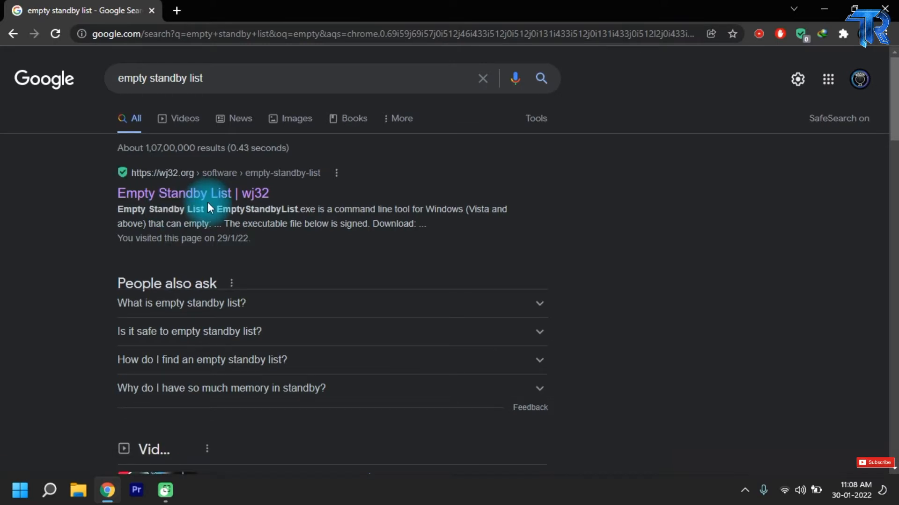
# - Download EmptyStandbyList.exe from the wj32 Empty Standby List page in the search results
pyautogui.click(148, 195)
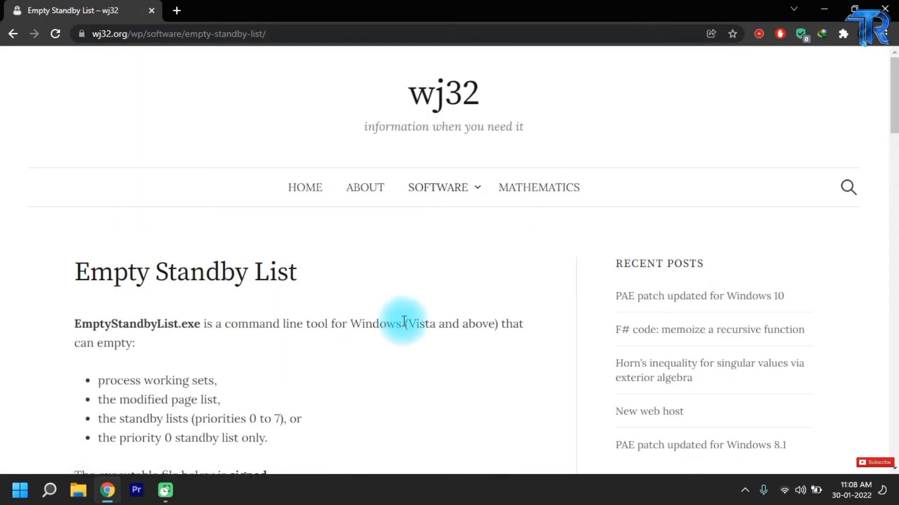
pyautogui.scroll(-3, 402, 322)
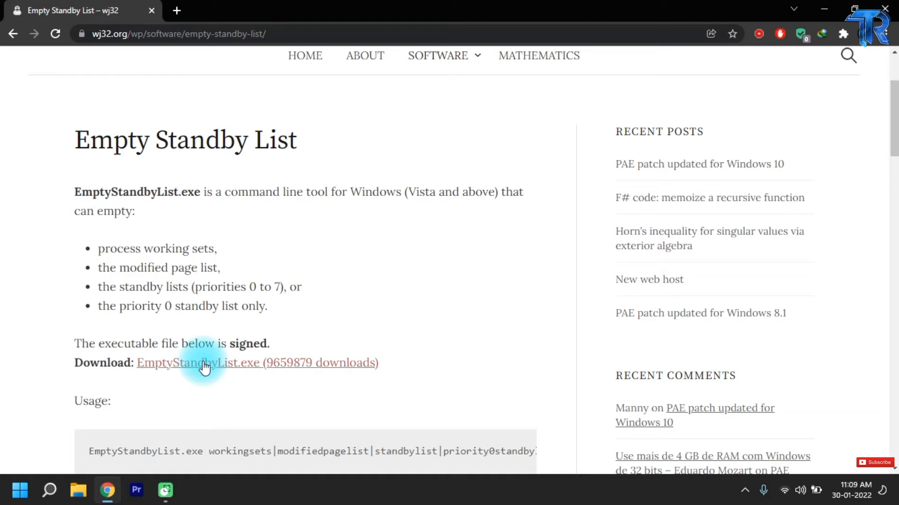
pyautogui.click(251, 367)
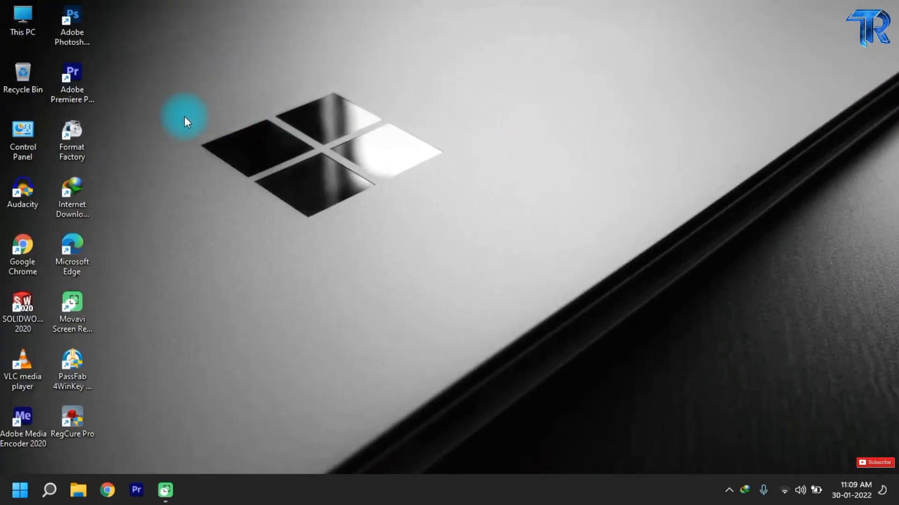
# - Copy the EmptyStandbyList file from Local Disk (D:) to the desktop
pyautogui.doubleClick(19, 24)
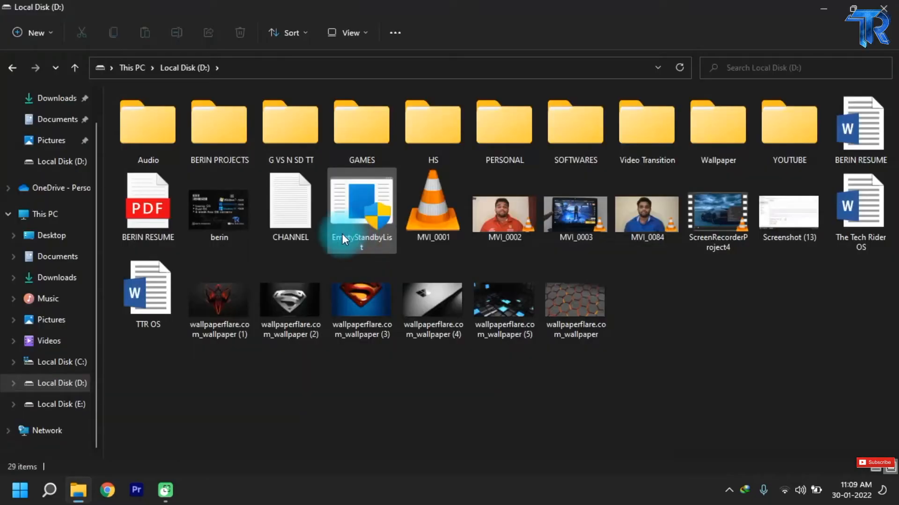
pyautogui.click(342, 234)
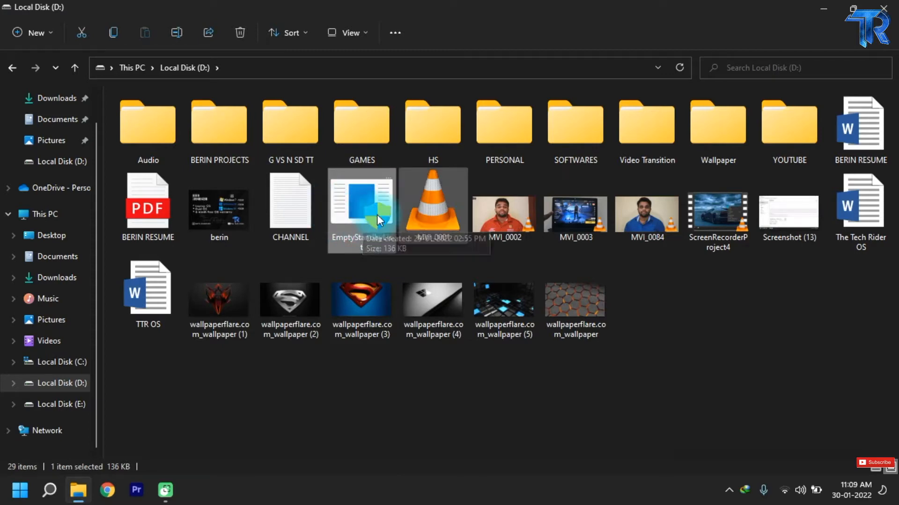
pyautogui.hotkey('ctrl', 'c')
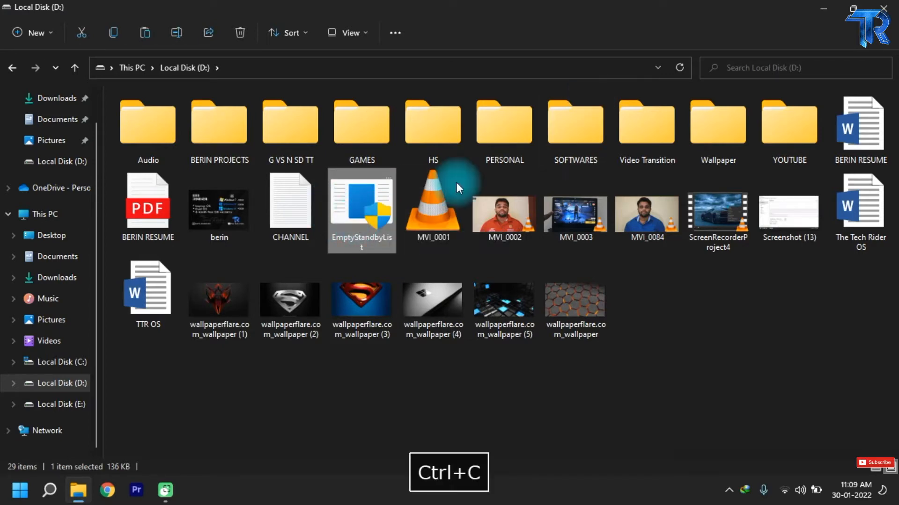
pyautogui.click(822, 12)
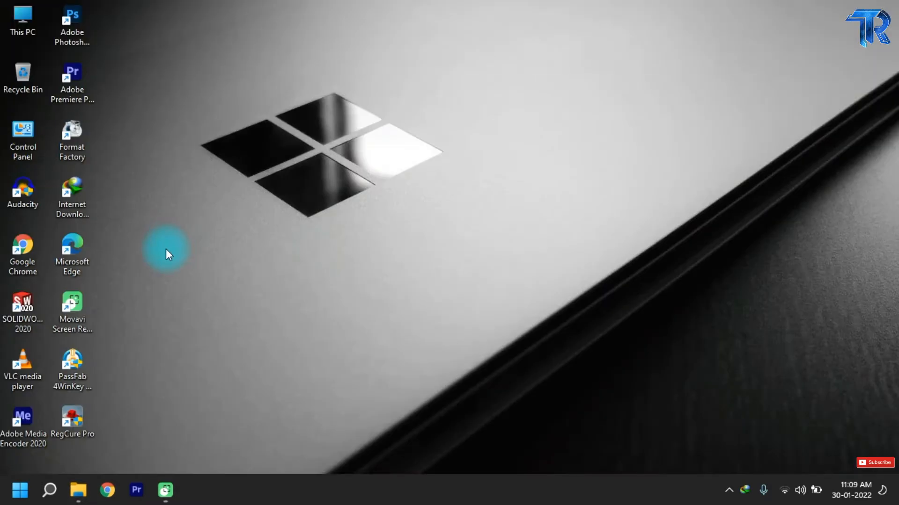
pyautogui.hotkey('ctrl', 'v')
pyautogui.click(80, 491)
pyautogui.click(889, 5)
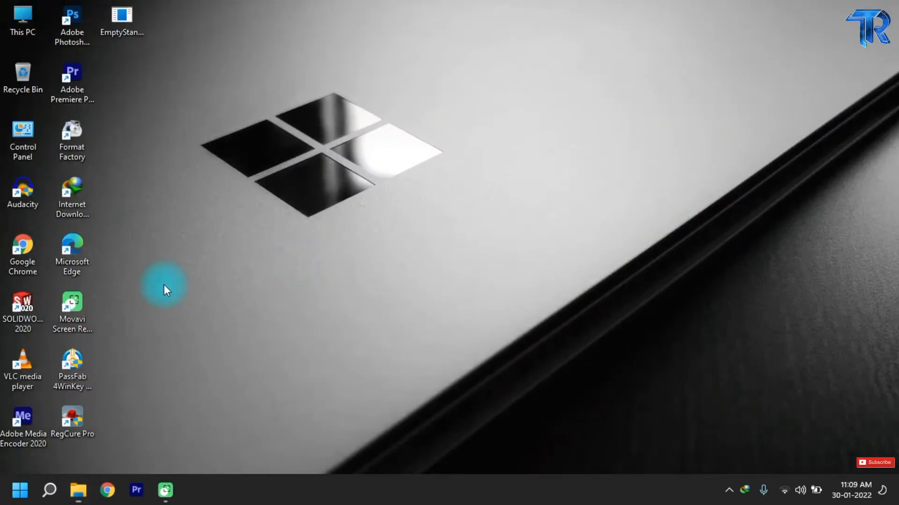
pyautogui.click(170, 195)
pyautogui.click(142, 22)
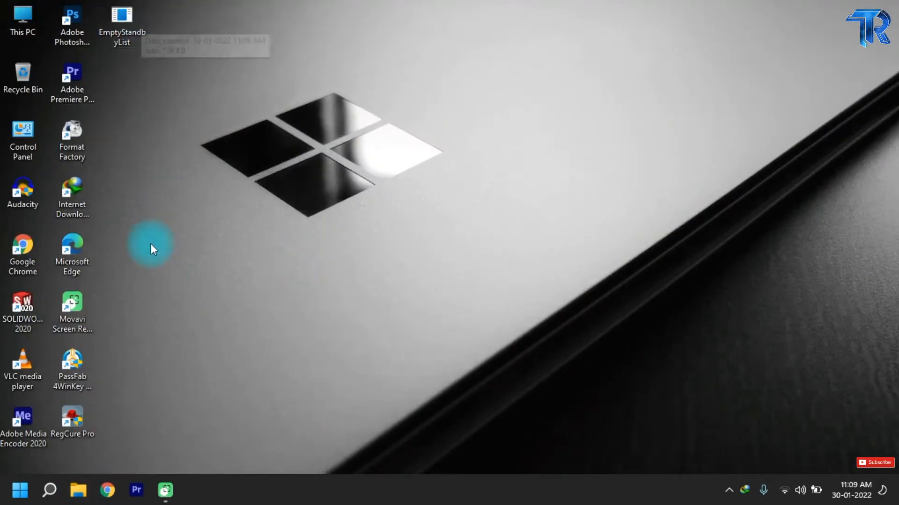
# - Open Task Manager clear of the desktop icons and run EmptyStandbyList from the desktop while watching memory usage
pyautogui.rightClick(20, 490)
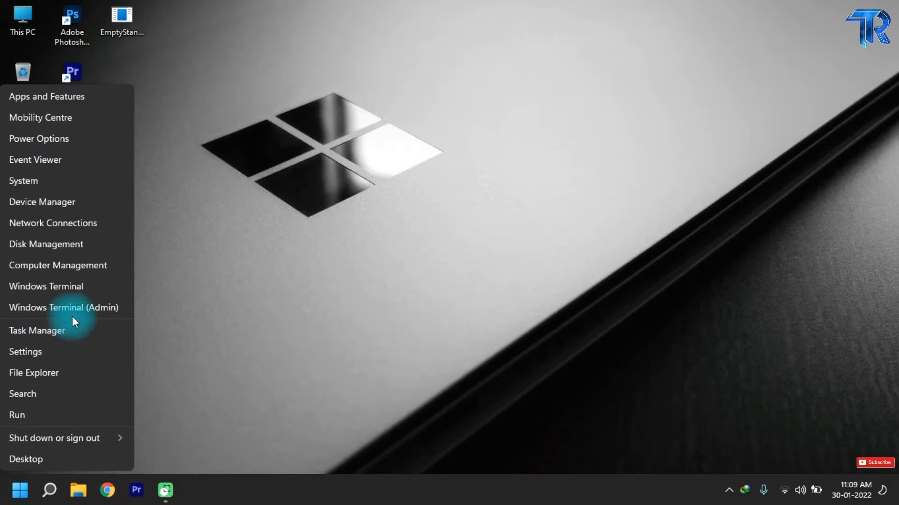
pyautogui.click(71, 330)
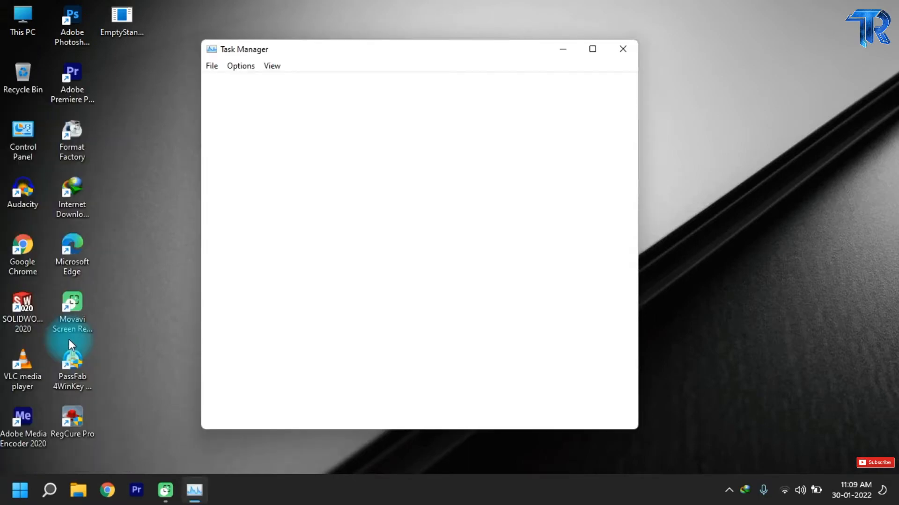
pyautogui.moveTo(336, 52); pyautogui.dragTo(575, 31)
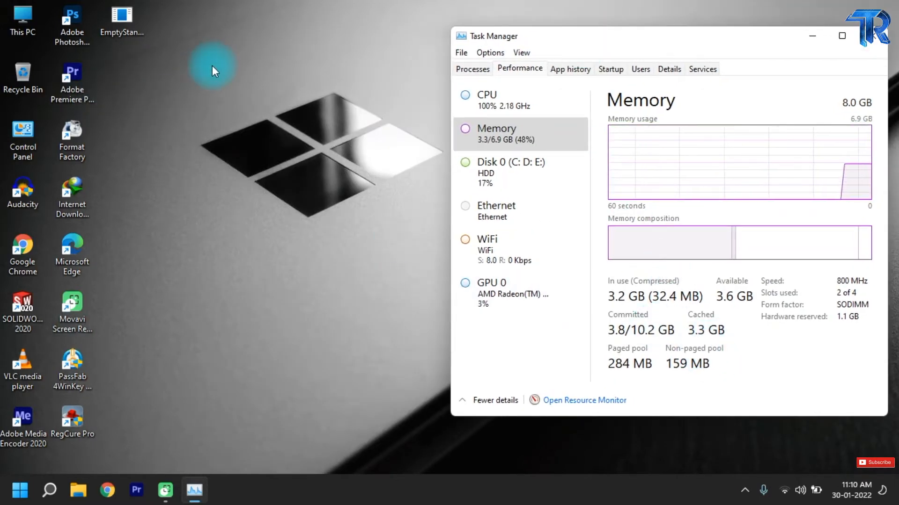
pyautogui.rightClick(125, 16)
pyautogui.click(176, 81)
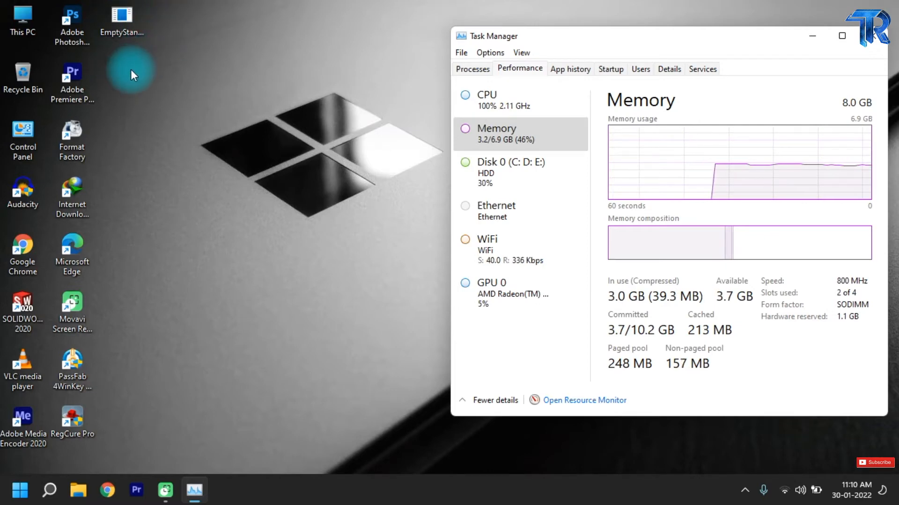
# - Set the desktop EmptyStandbyList program's compatibility properties to run it as an administrator and apply the change
pyautogui.click(125, 32)
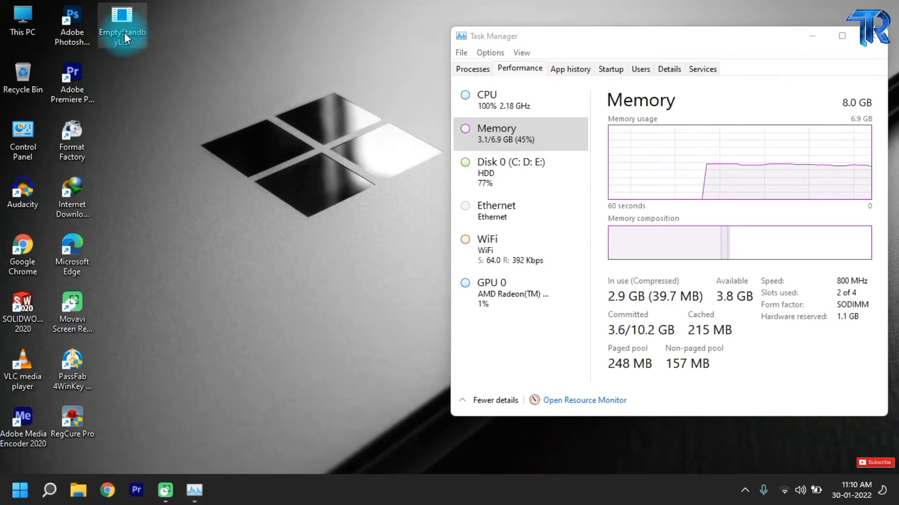
pyautogui.rightClick(125, 32)
pyautogui.click(175, 187)
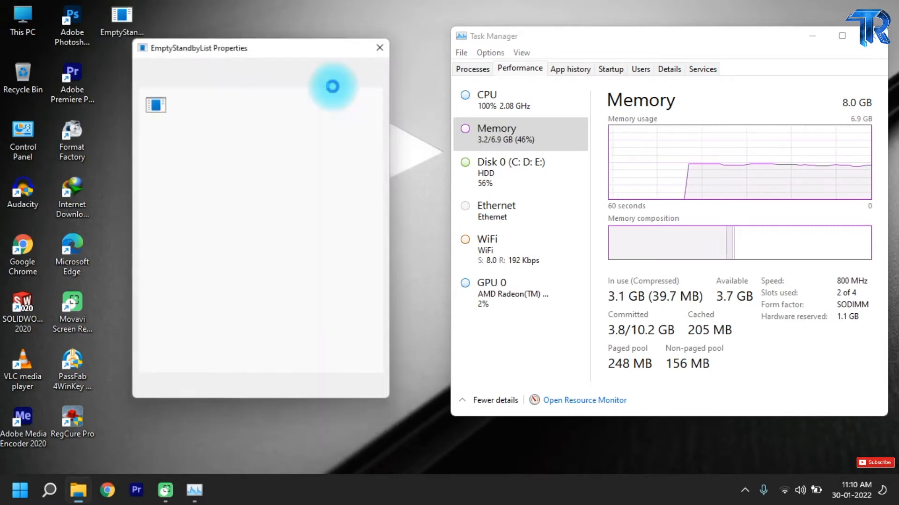
pyautogui.click(248, 77)
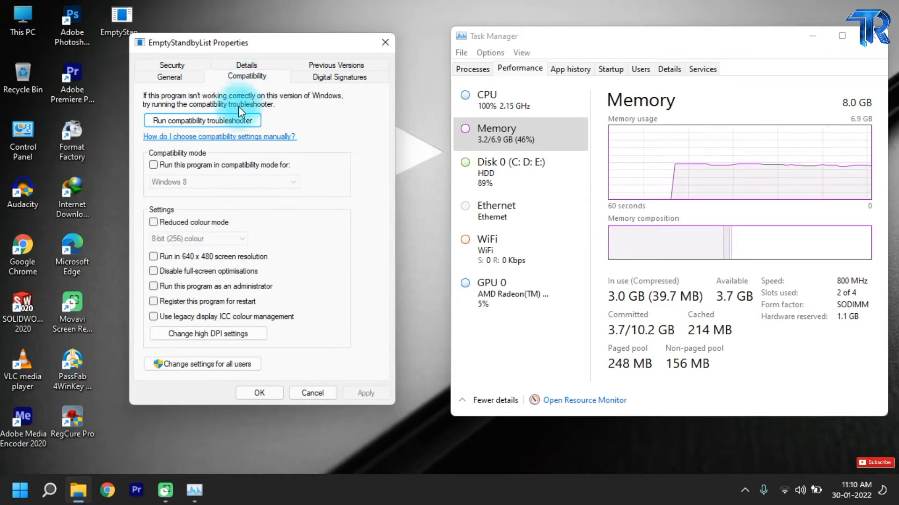
pyautogui.click(154, 286)
pyautogui.click(370, 393)
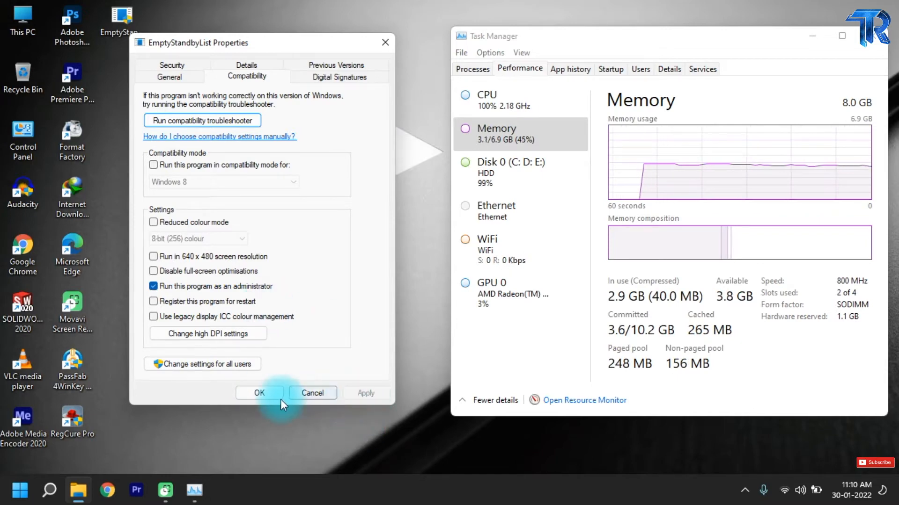
pyautogui.click(264, 394)
# - Run EmptyStandbyList again and report to the Program Compatibility Assistant that it worked correctly
pyautogui.click(125, 14)
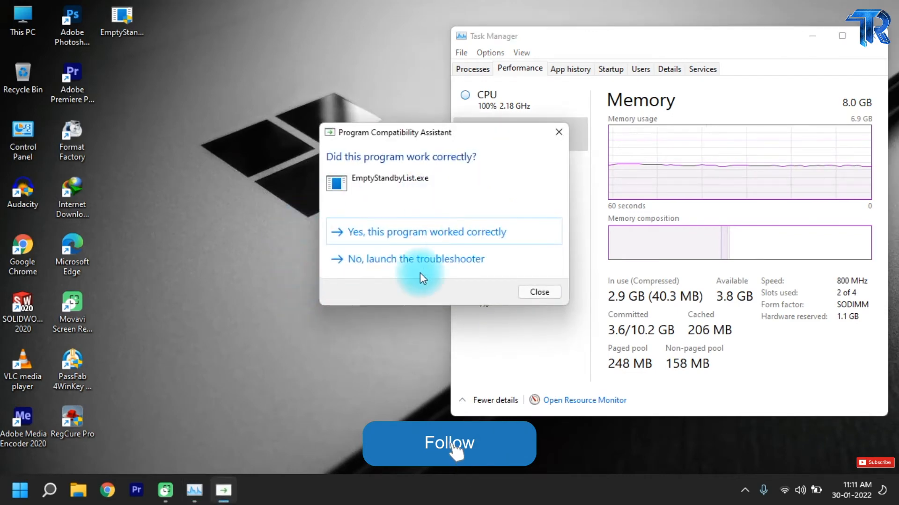
pyautogui.click(359, 236)
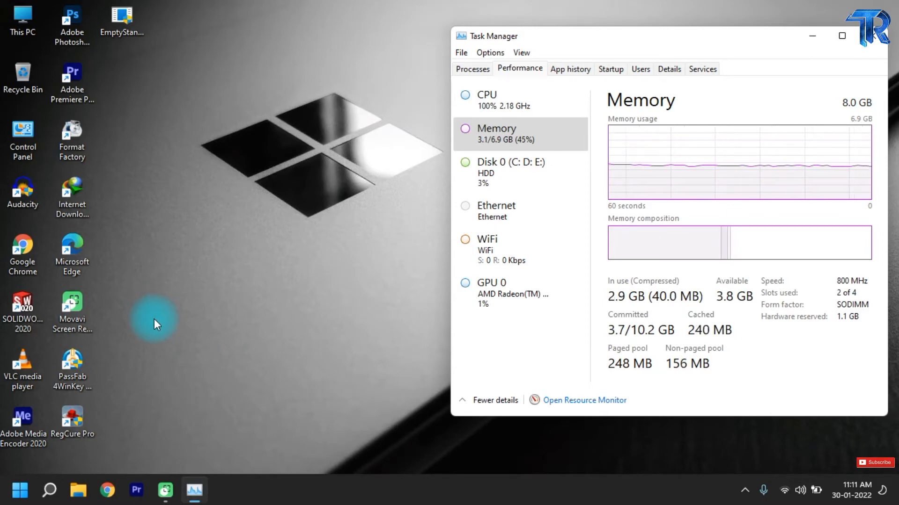
# - Search Windows for "task" and open Task Scheduler
pyautogui.moveTo(46, 495)
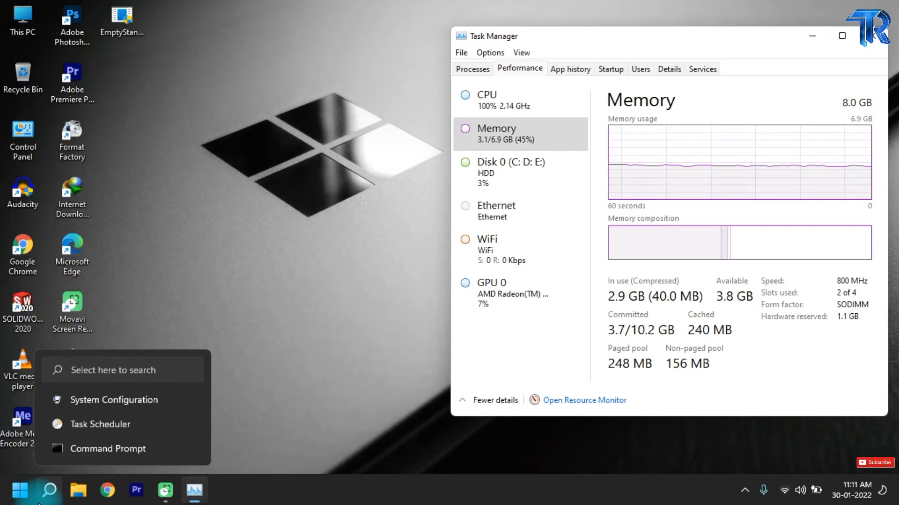
pyautogui.click(39, 503)
pyautogui.write('task')
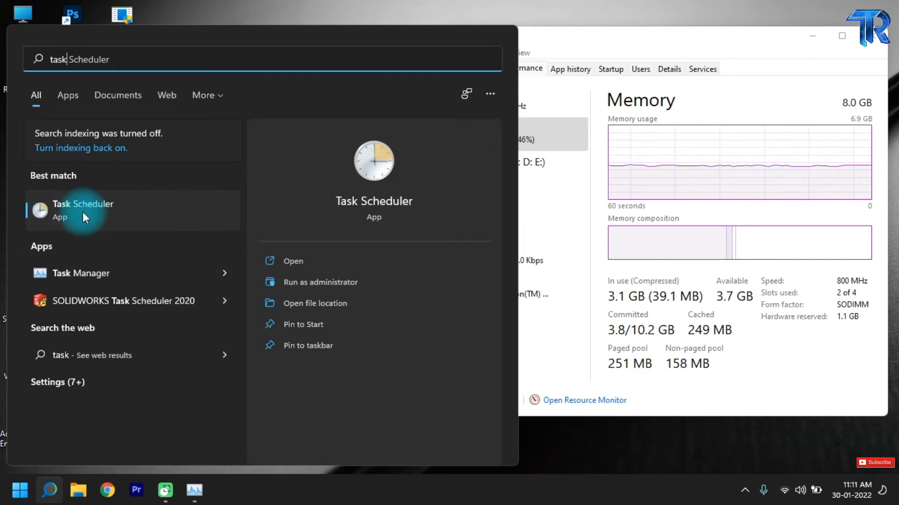
pyautogui.click(112, 224)
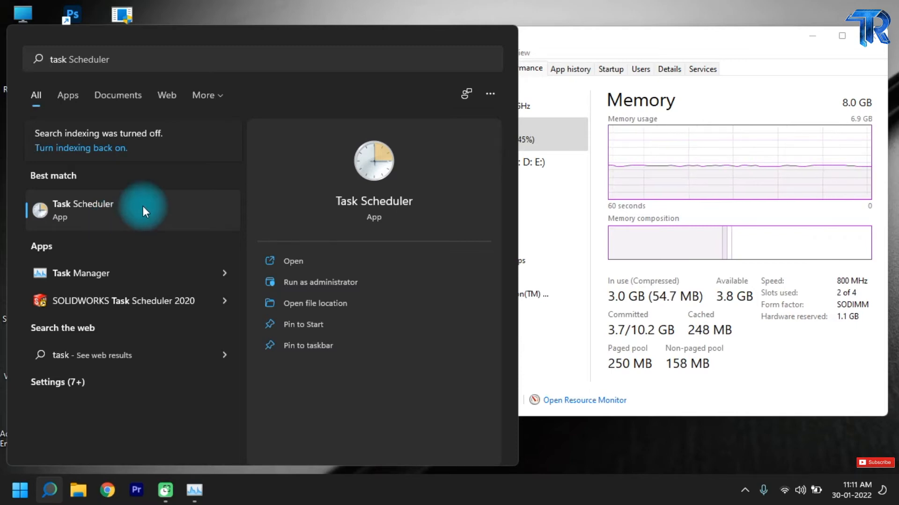
pyautogui.press('Escape')
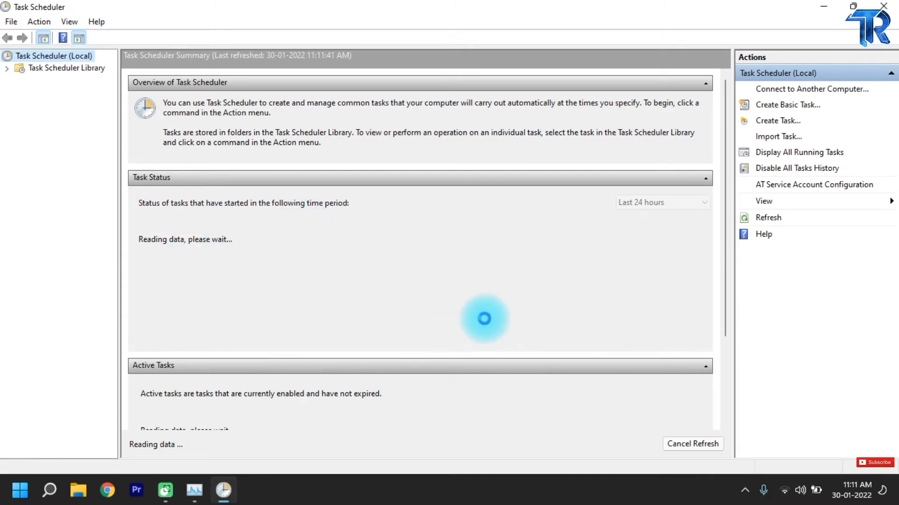
pyautogui.scroll(-2, 412, 287)
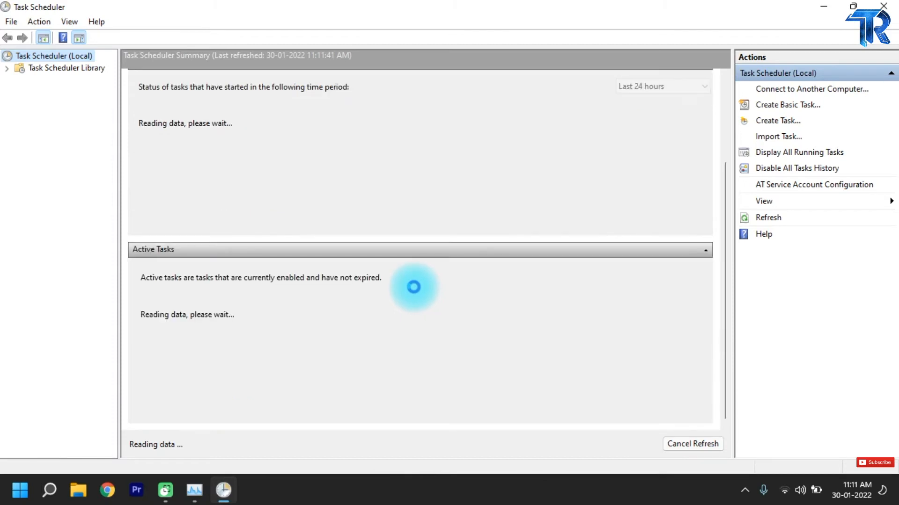
pyautogui.scroll(2, 482, 202)
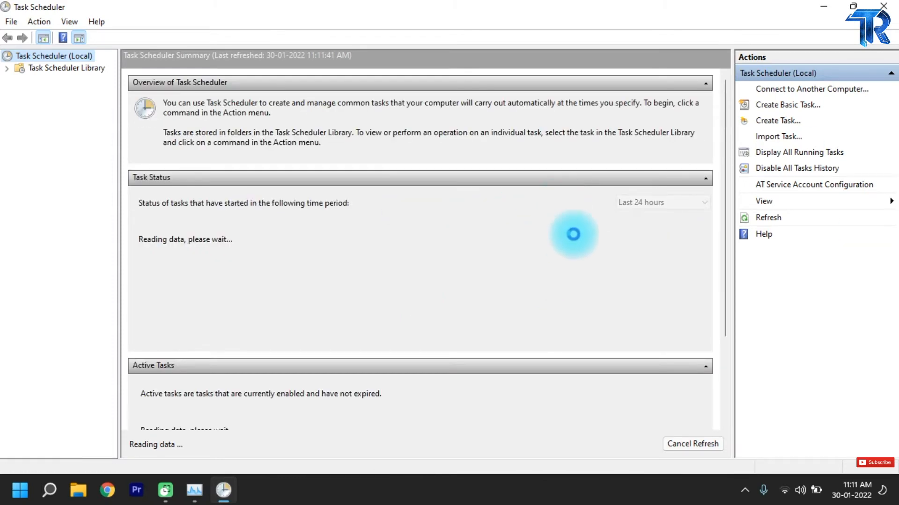
# - Start a new task named Ram Clean, run whether user is logged on or not, without storing the password, configured for Windows 10
pyautogui.click(777, 121)
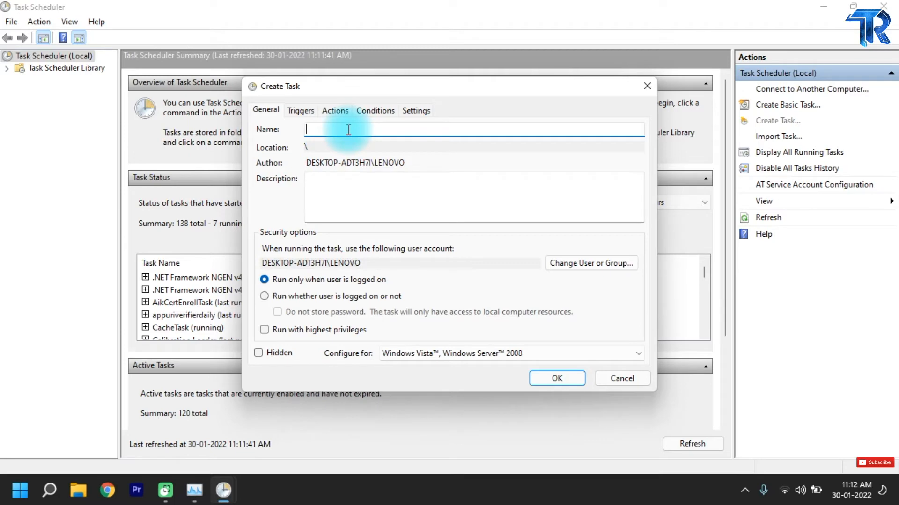
pyautogui.write('Ram Clean')
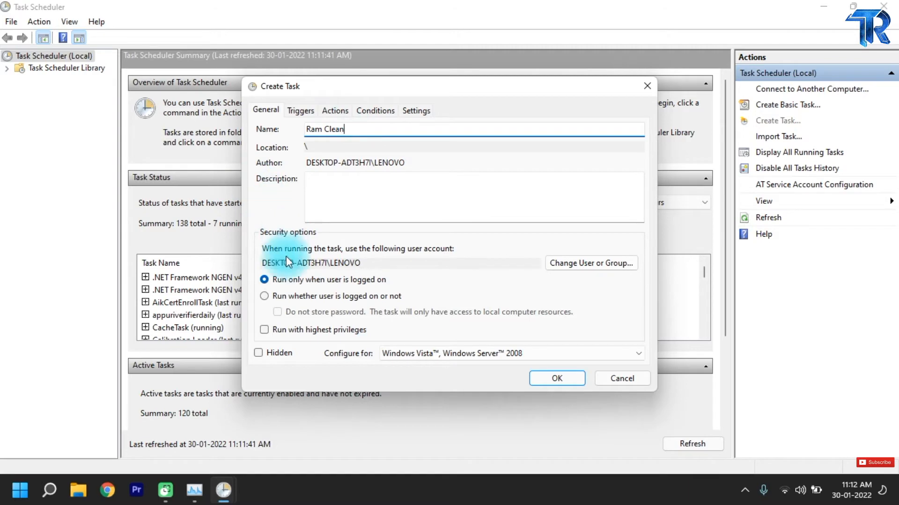
pyautogui.click(264, 297)
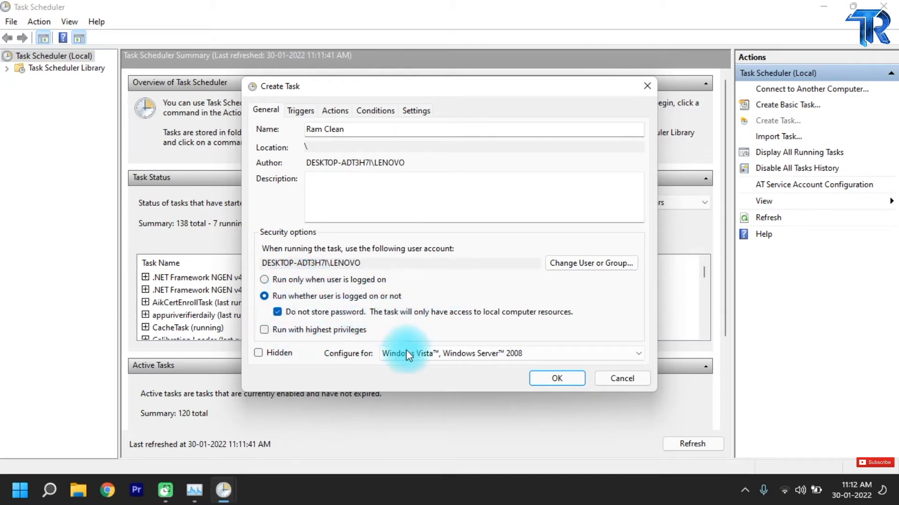
pyautogui.click(422, 356)
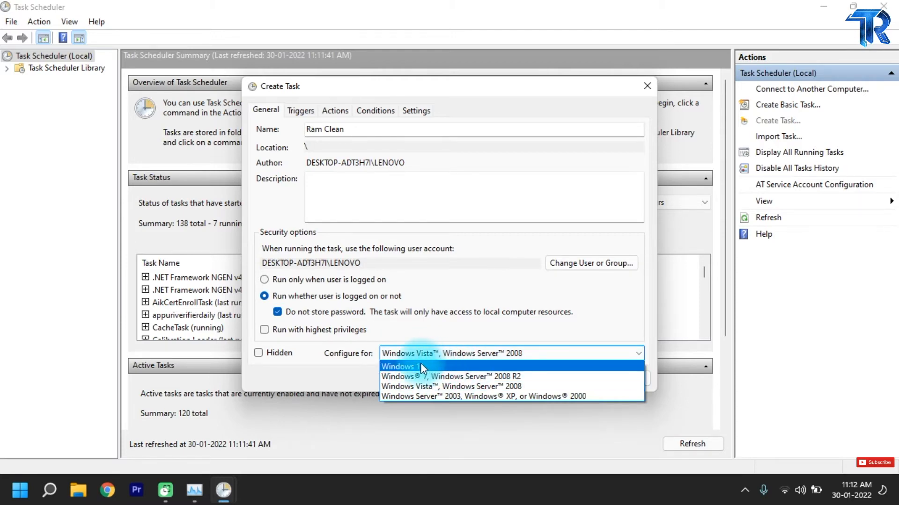
pyautogui.click(421, 366)
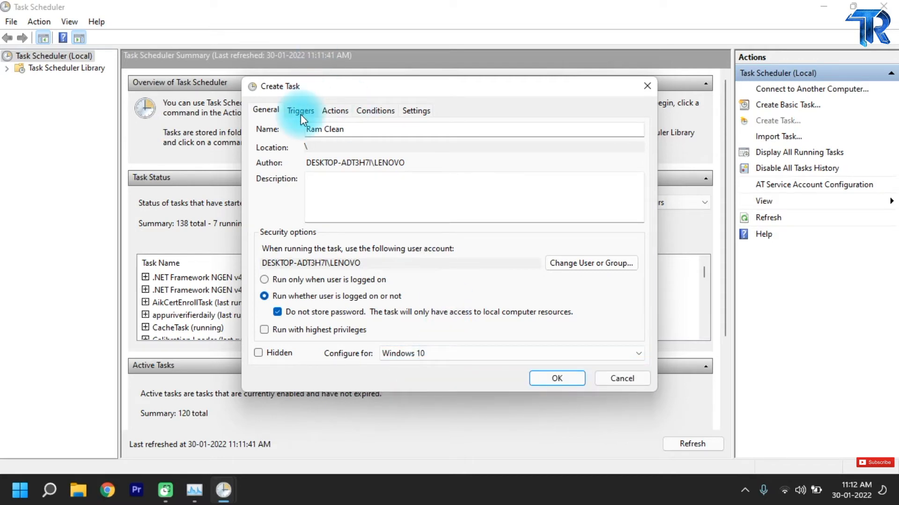
# - Add a Start a program action to the Ram Clean task that runs EmptyStandbyList.exe from Local Disk (D:)
pyautogui.click(344, 112)
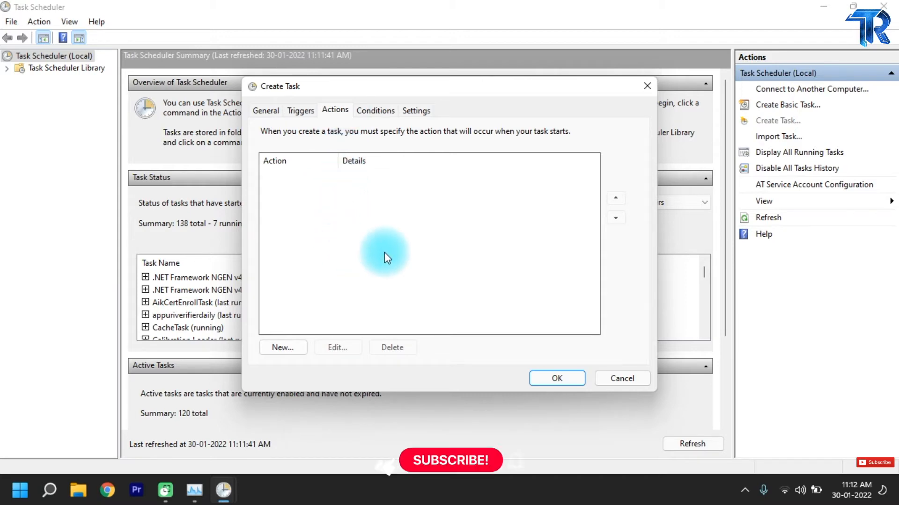
pyautogui.click(297, 350)
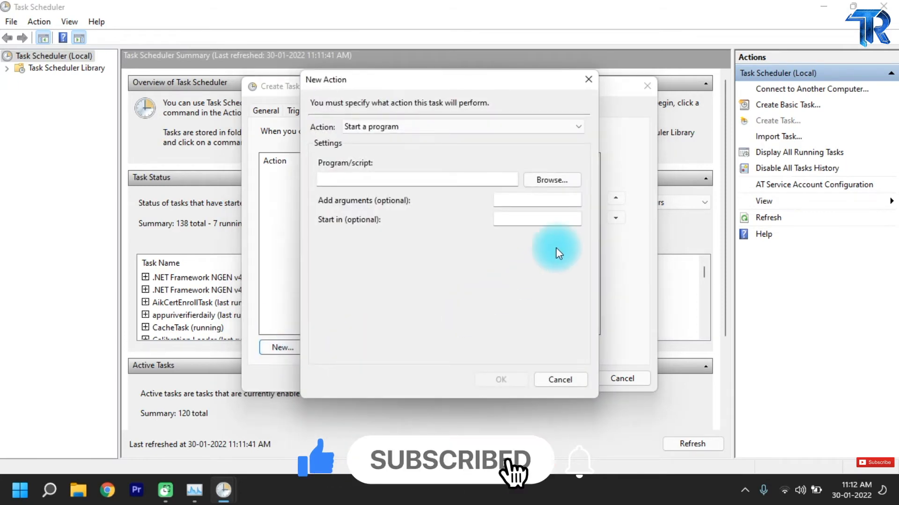
pyautogui.click(546, 187)
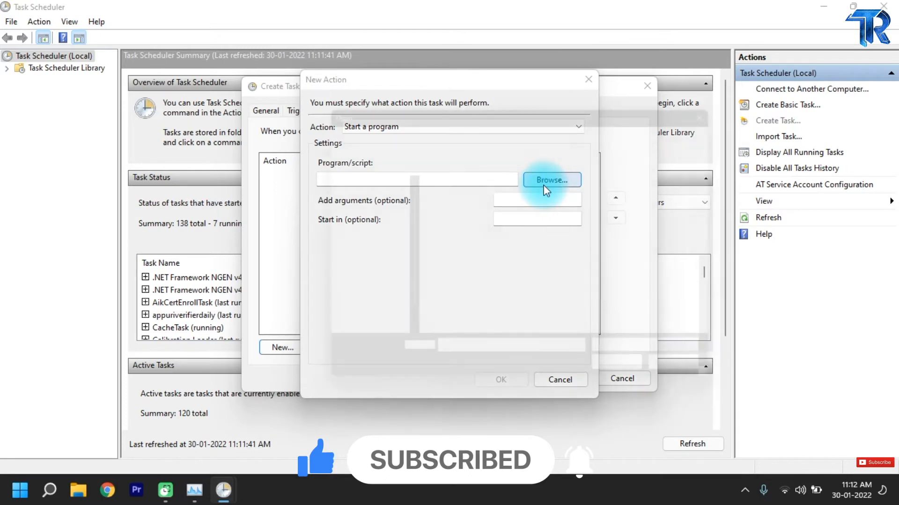
pyautogui.scroll(-3, 510, 302)
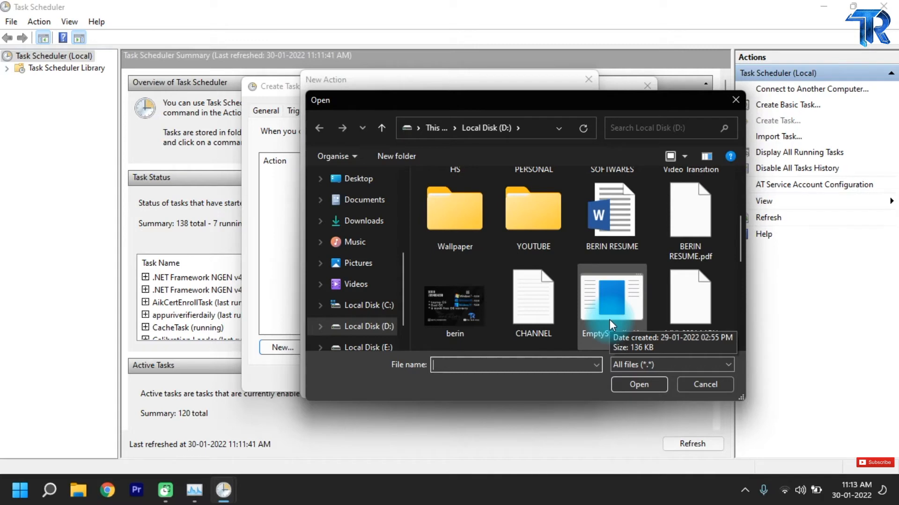
pyautogui.click(608, 304)
pyautogui.click(638, 382)
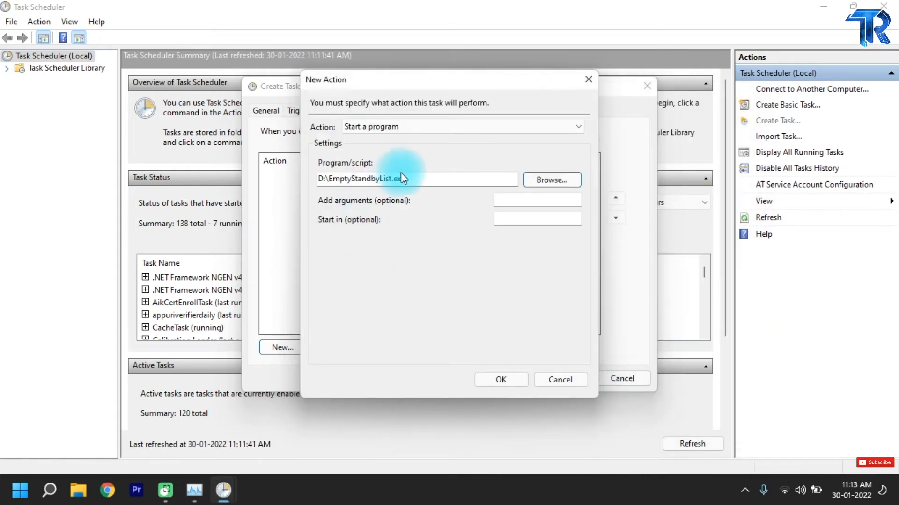
pyautogui.click(508, 380)
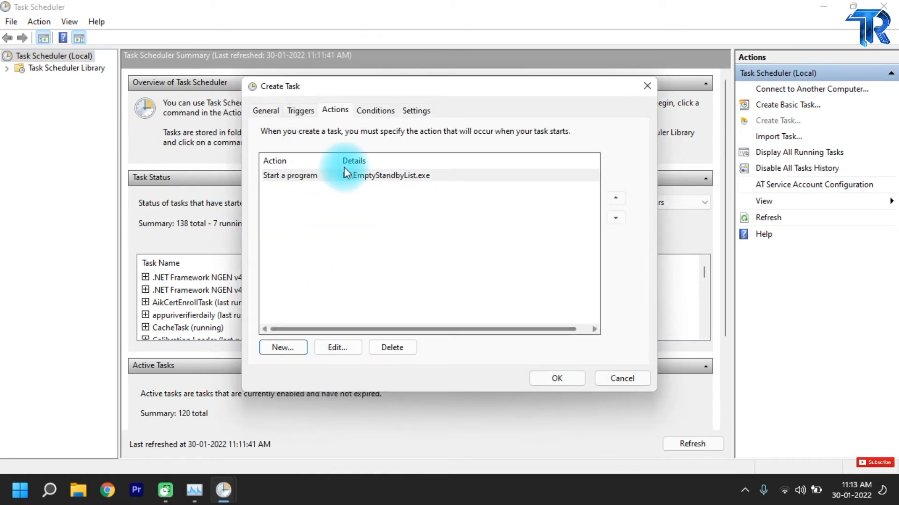
# - Add an enabled one-time scheduled trigger that repeats the task every 5 minutes for an indefinite duration
pyautogui.click(307, 113)
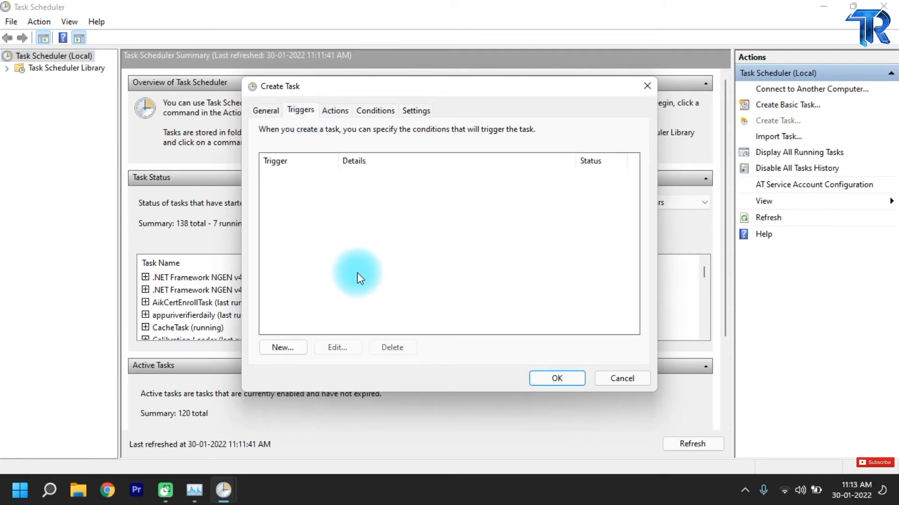
pyautogui.click(274, 348)
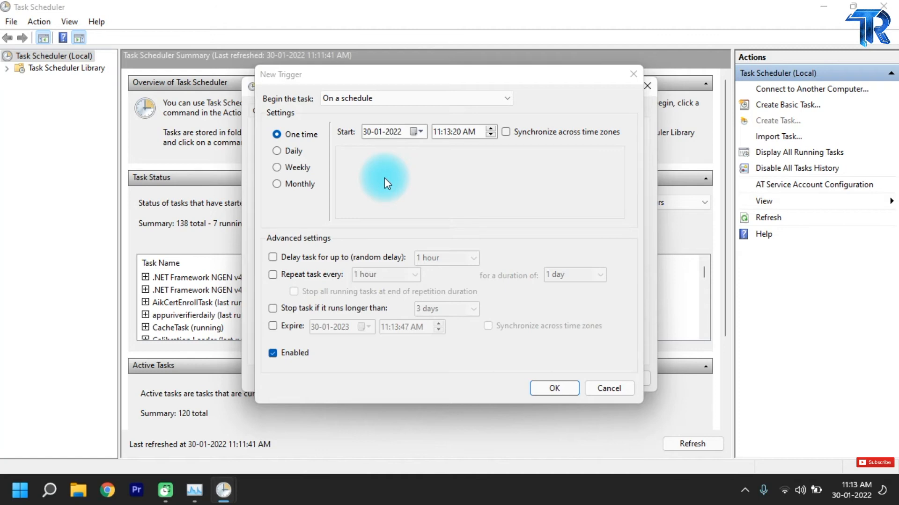
pyautogui.click(272, 277)
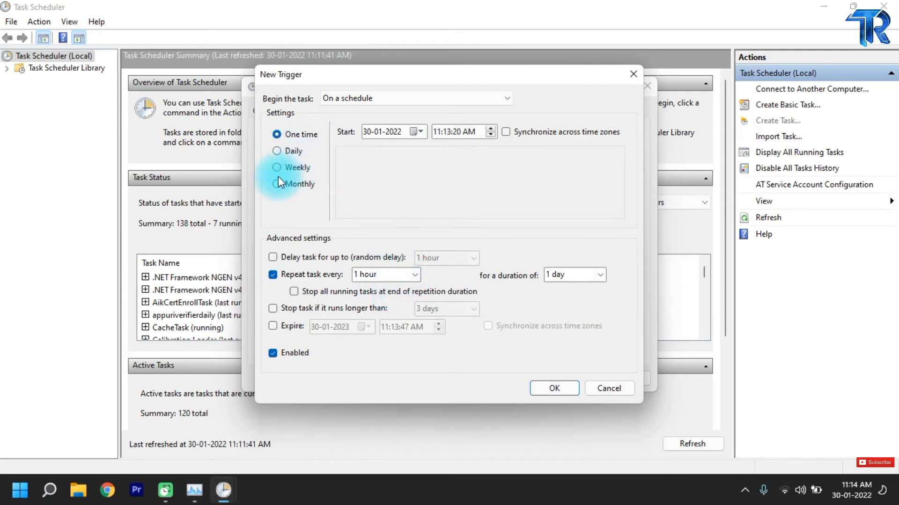
pyautogui.click(416, 278)
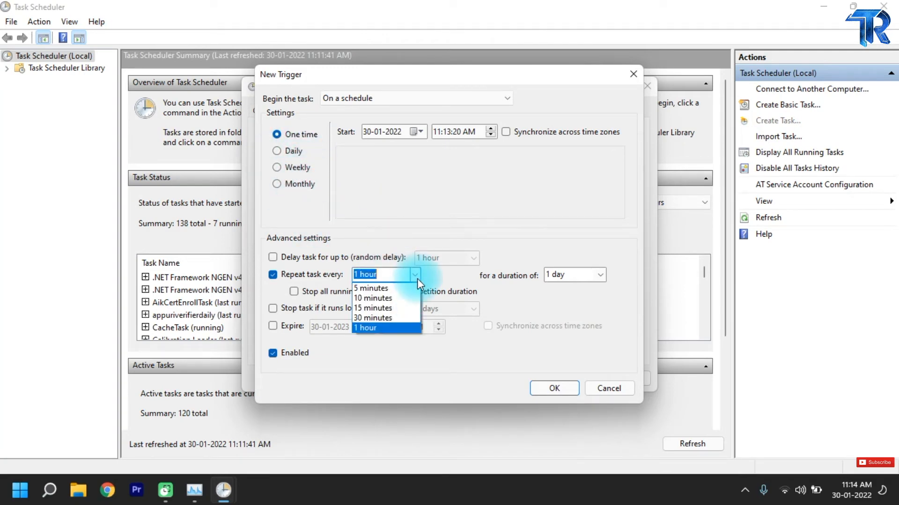
pyautogui.click(380, 288)
pyautogui.click(601, 278)
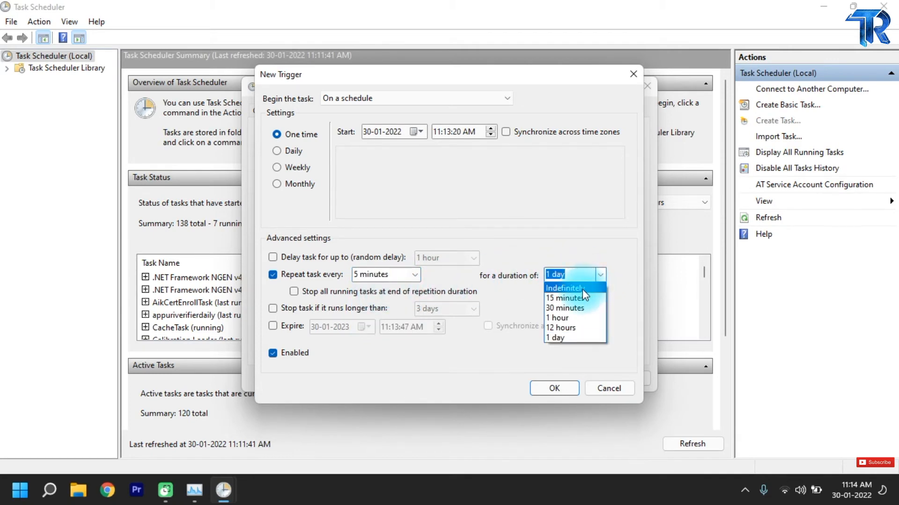
pyautogui.click(582, 289)
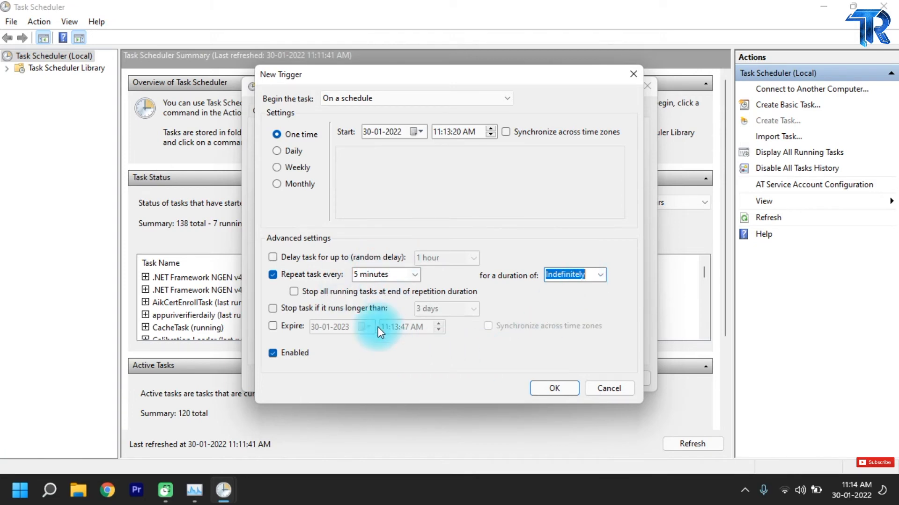
pyautogui.click(273, 354)
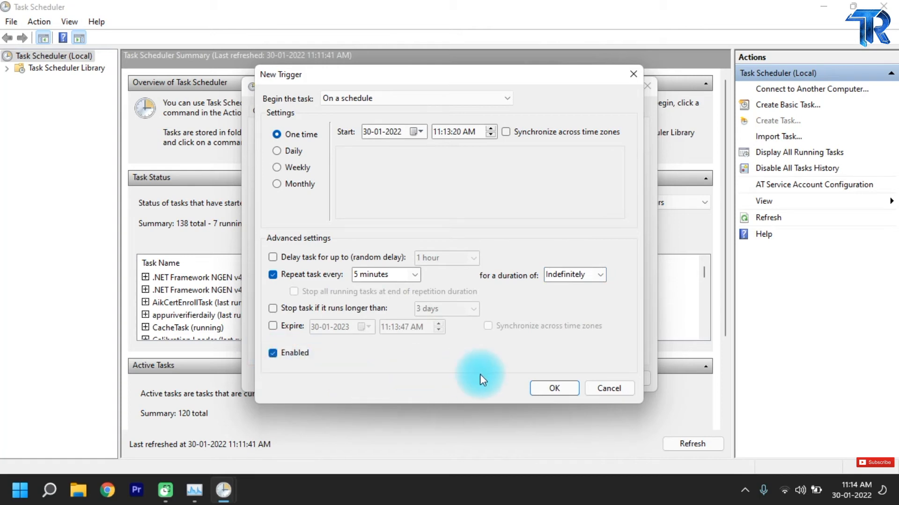
pyautogui.click(555, 391)
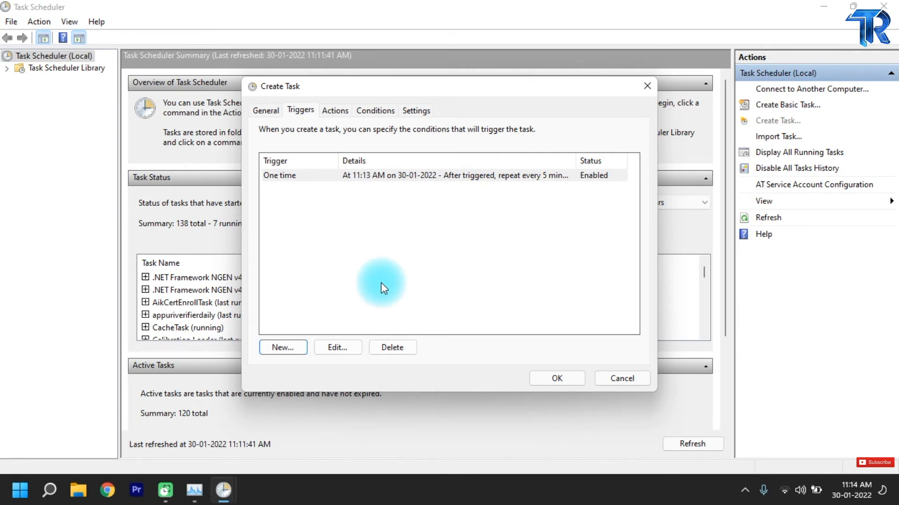
# - Review the Ram Clean task's conditions, settings, actions and trigger, and save the task
pyautogui.click(388, 112)
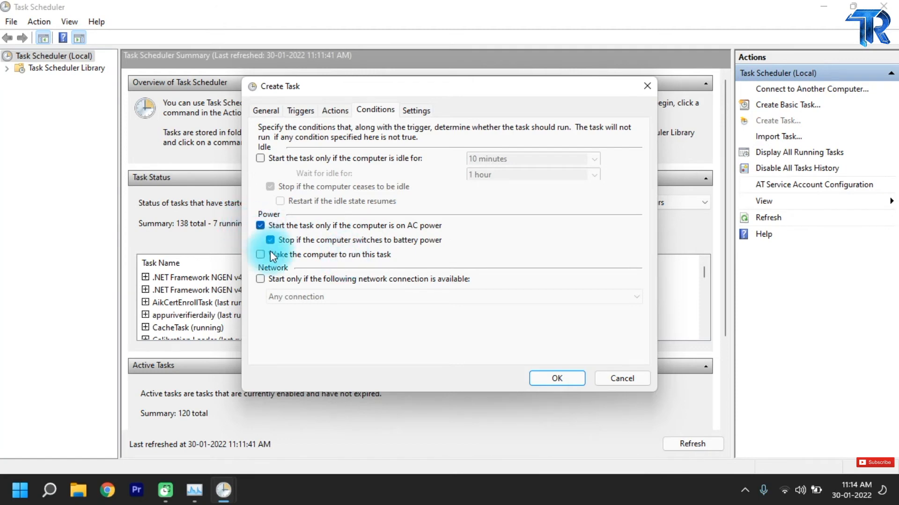
pyautogui.click(418, 112)
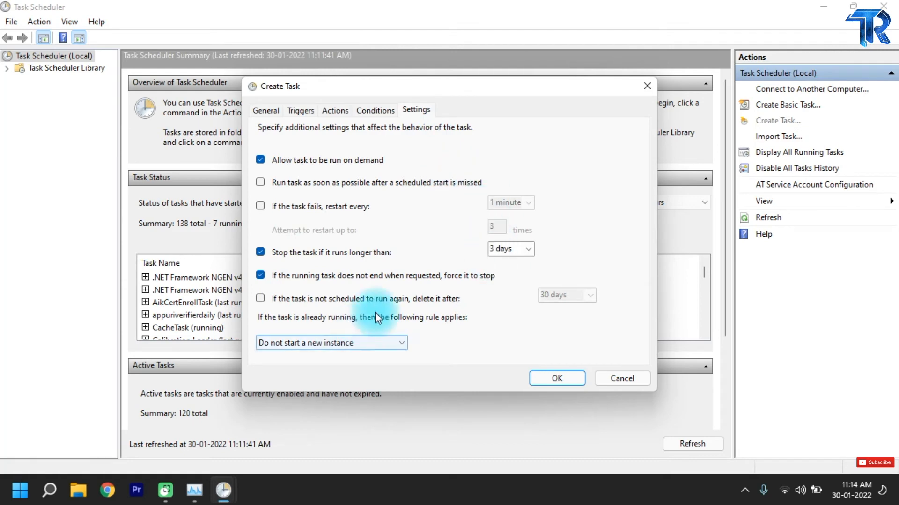
pyautogui.click(376, 112)
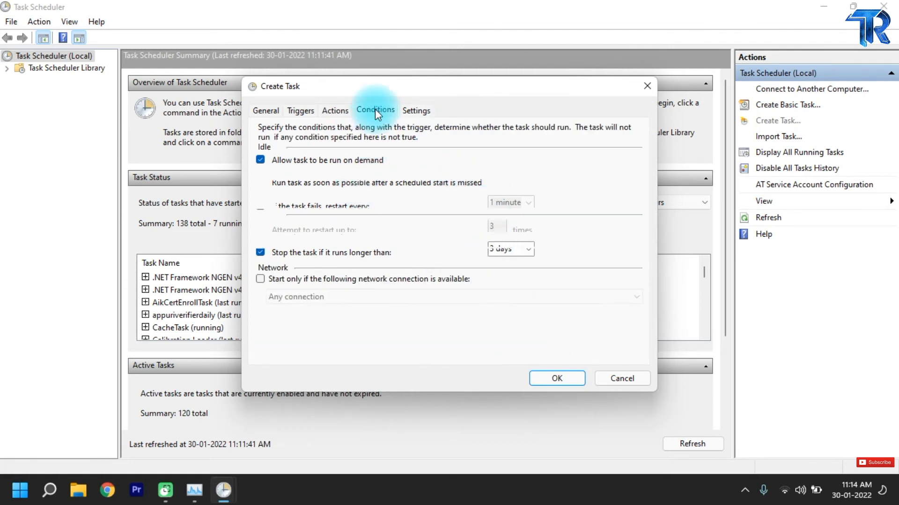
pyautogui.click(327, 110)
pyautogui.click(300, 112)
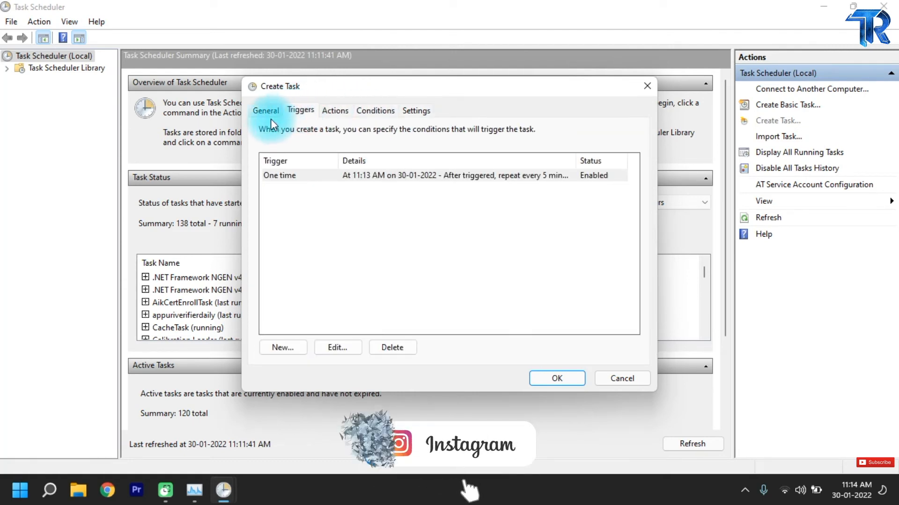
pyautogui.click(328, 175)
pyautogui.click(556, 378)
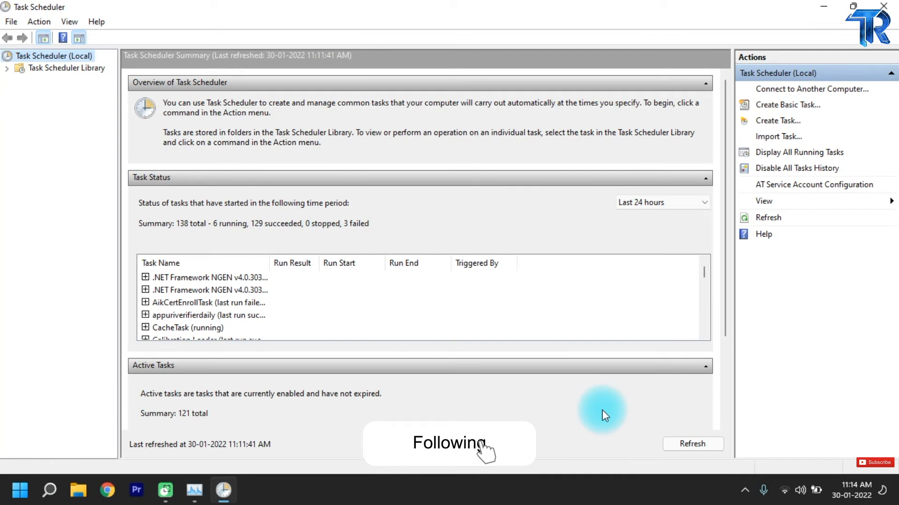
# - Look for the Ram Clean task and its next run time in the list of active tasks
pyautogui.scroll(-8, 383, 299)
pyautogui.scroll(-12, 382, 299)
pyautogui.scroll(-3, 372, 394)
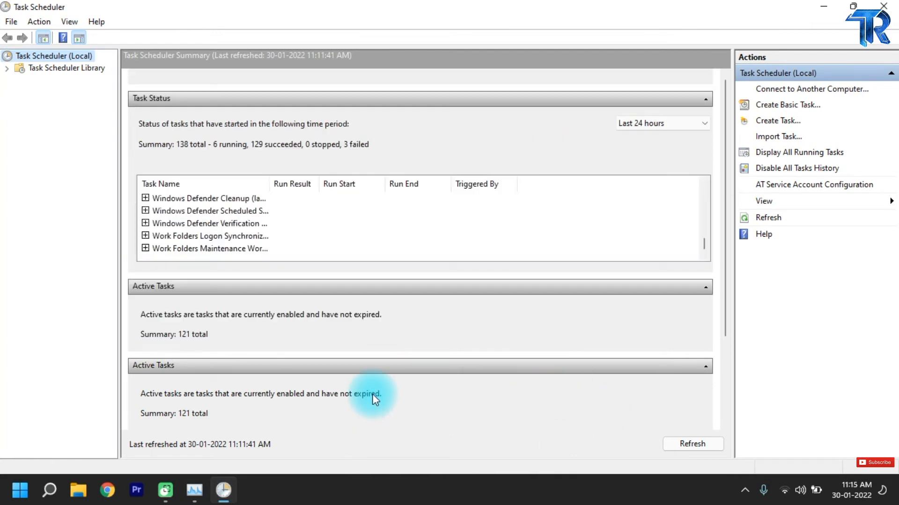
pyautogui.scroll(-10, 372, 394)
pyautogui.scroll(-5, 372, 395)
pyautogui.click(237, 404)
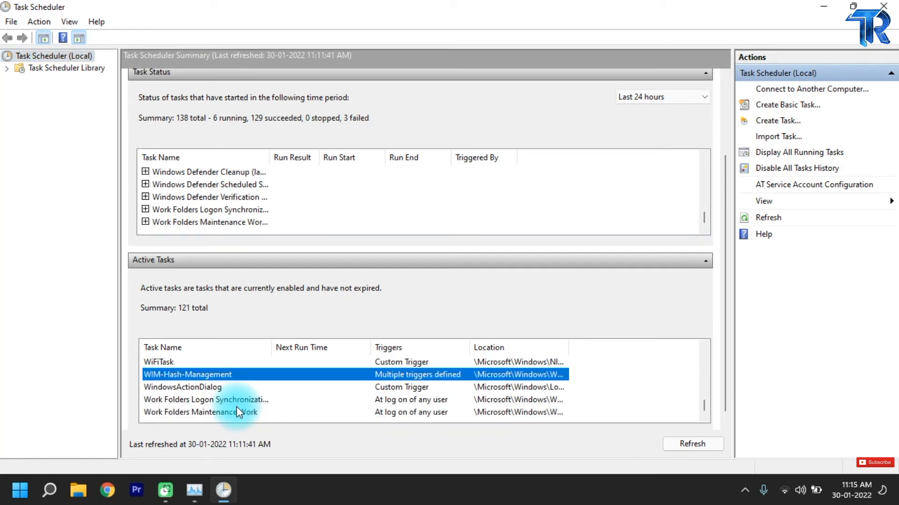
pyautogui.press('Home')
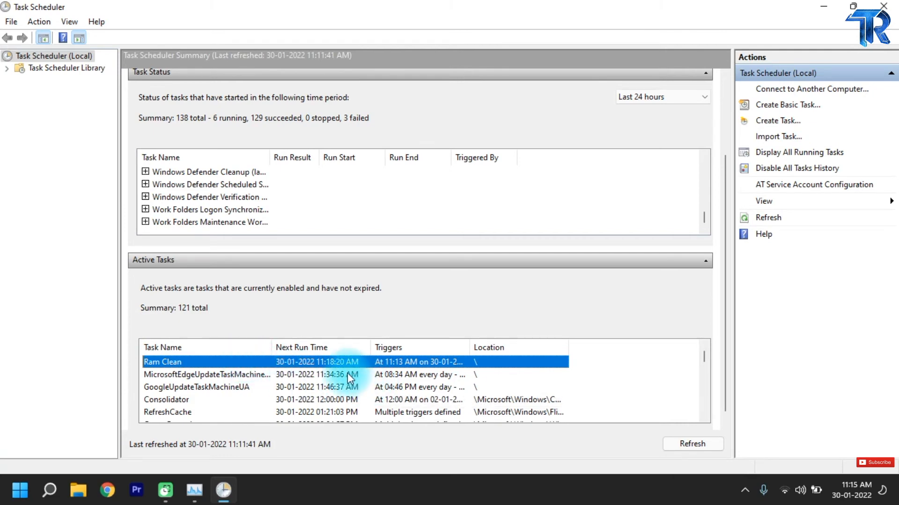
# - Find the Ram Clean task in the Task Scheduler Library and run it
pyautogui.click(58, 73)
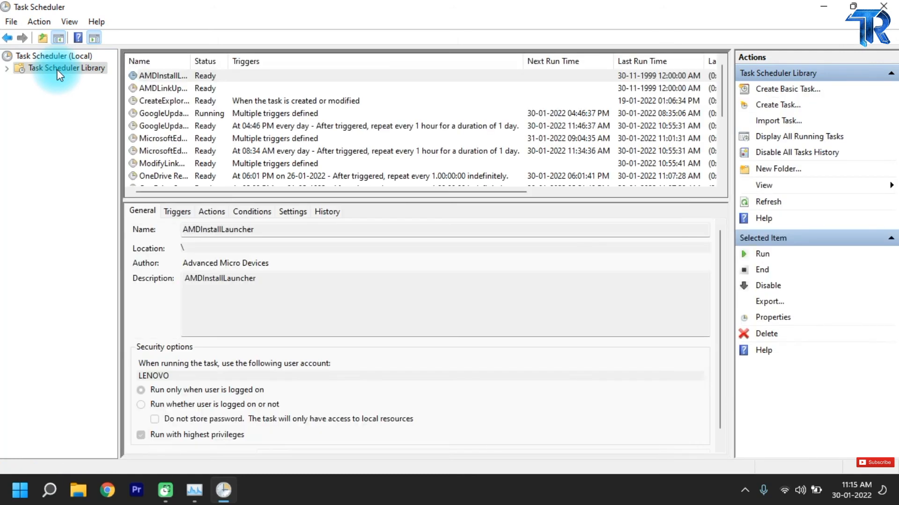
pyautogui.scroll(-5, 197, 137)
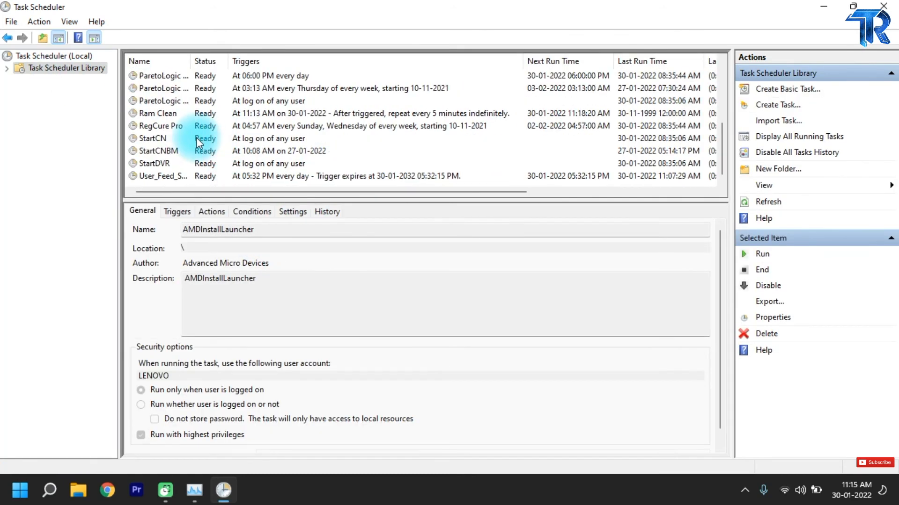
pyautogui.click(169, 117)
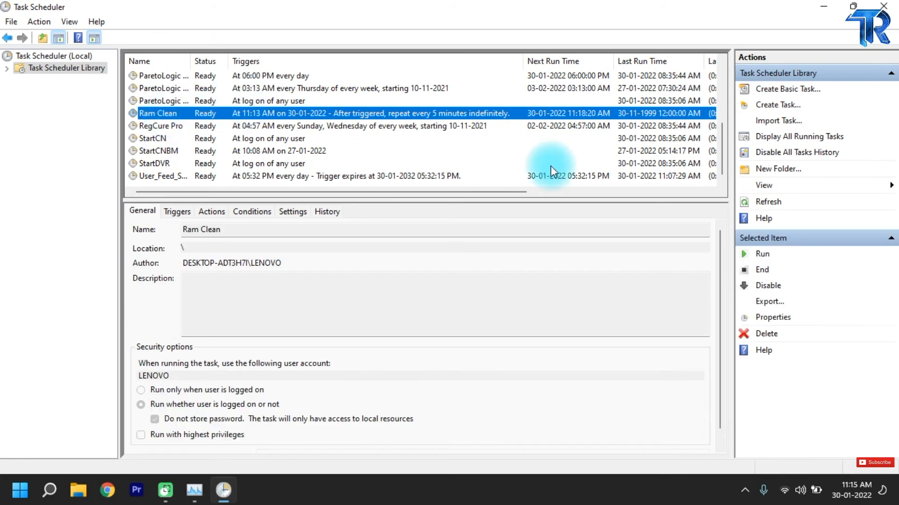
pyautogui.click(752, 259)
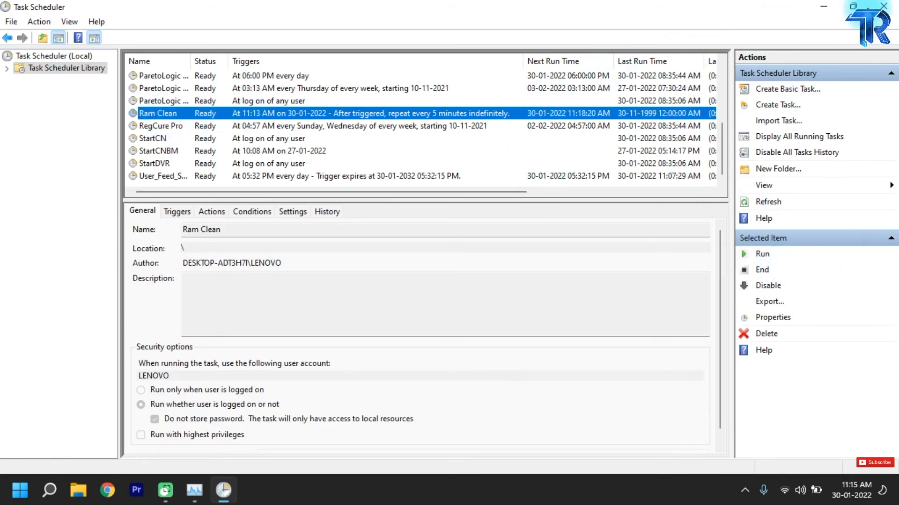
# - Restore Task Scheduler to a smaller window and place it so Task Manager's memory graph and figures can be watched
pyautogui.click(853, 7)
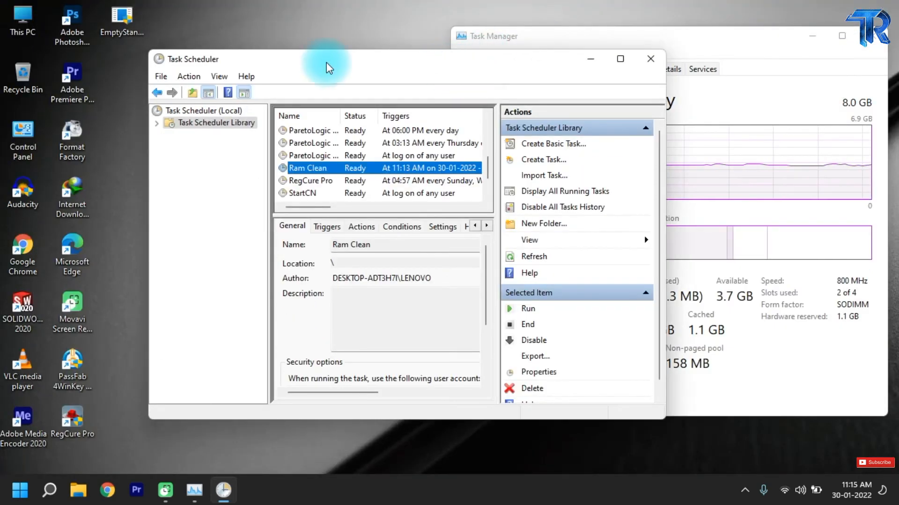
pyautogui.moveTo(327, 62); pyautogui.dragTo(188, 57)
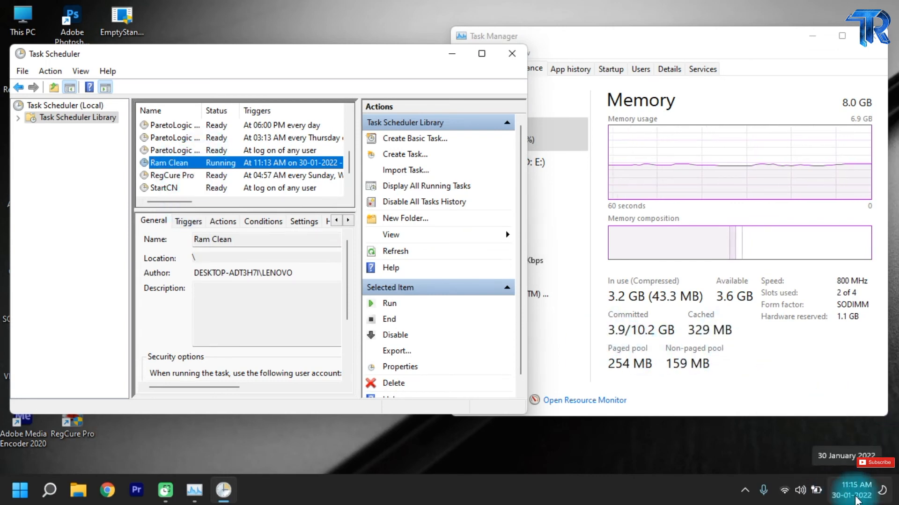
pyautogui.moveTo(842, 496)
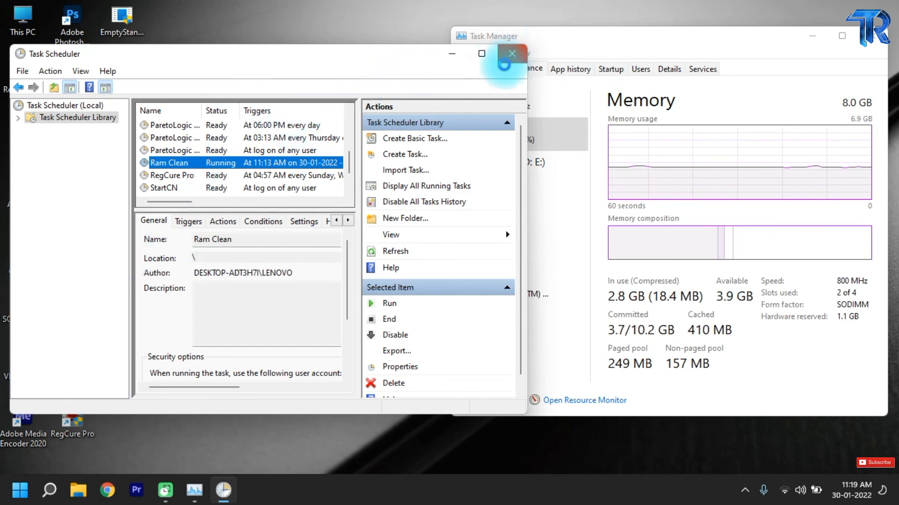
# - Close Task Scheduler and move the Task Manager window to the middle of the desktop
pyautogui.hotkey('alt', 'F4')
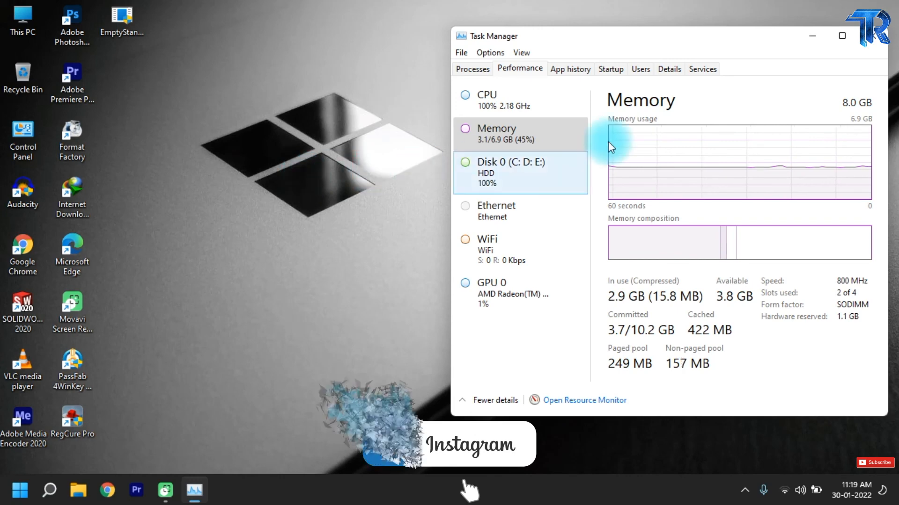
pyautogui.moveTo(689, 44); pyautogui.dragTo(479, 56)
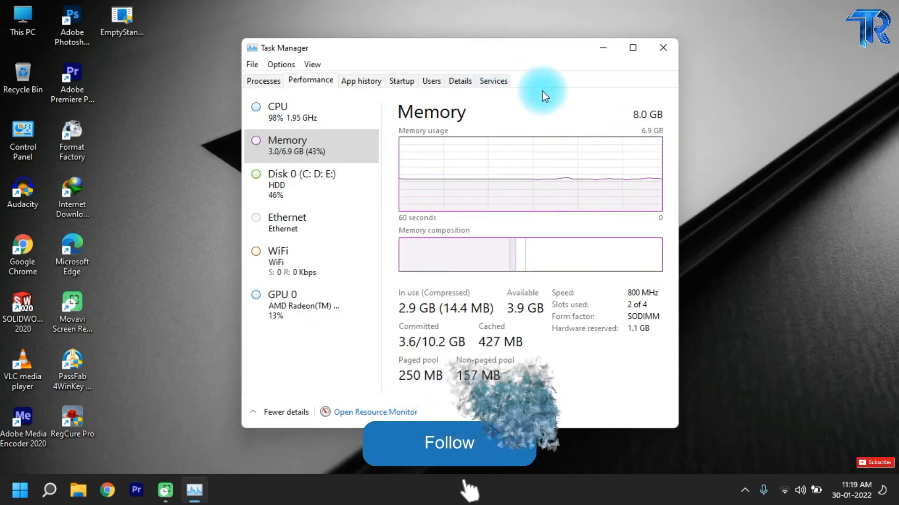